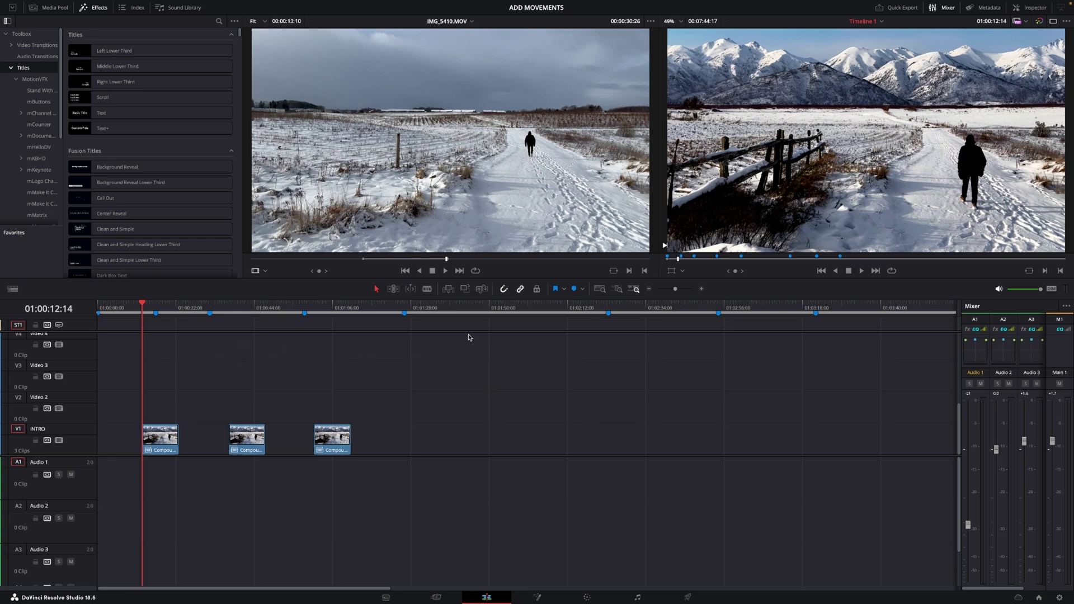
- Preview the first snow-walk clip, scrub back to its start and select it on V1
key(space)
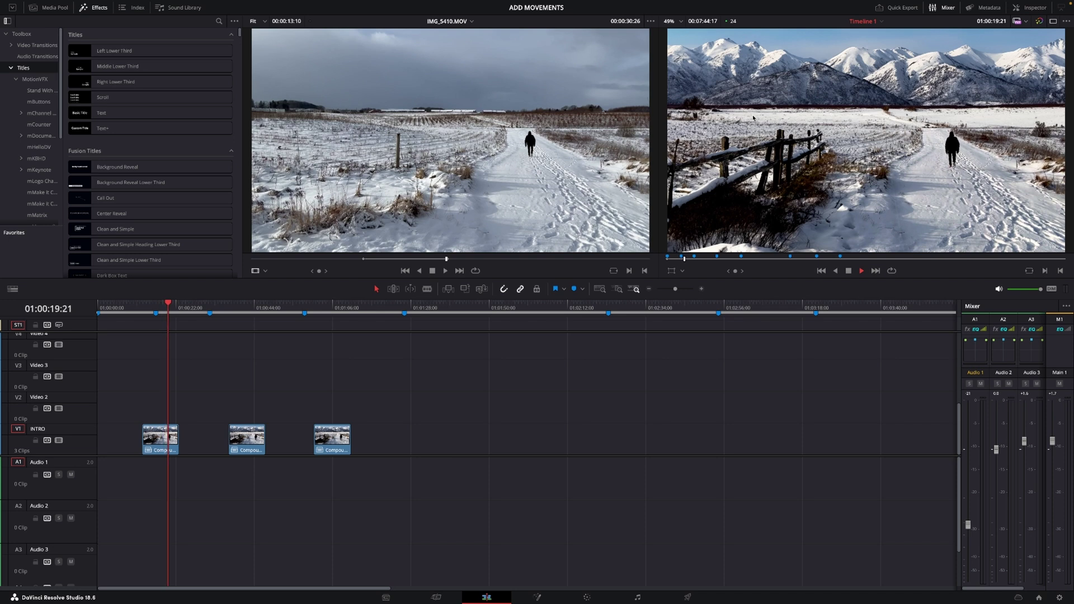
key(space)
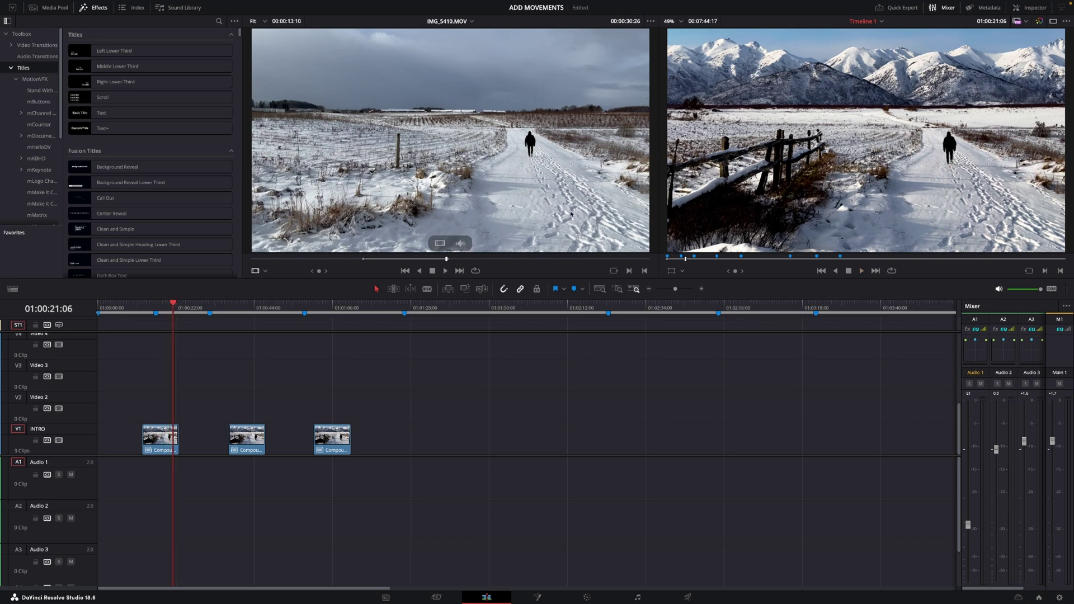
drag(166, 307, 143, 307)
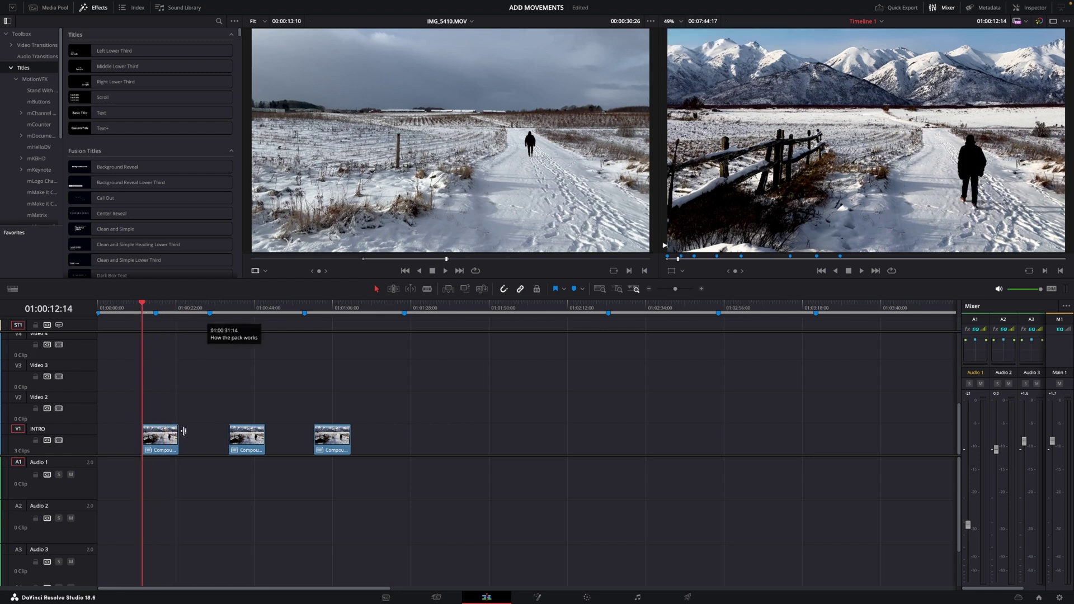
click(166, 432)
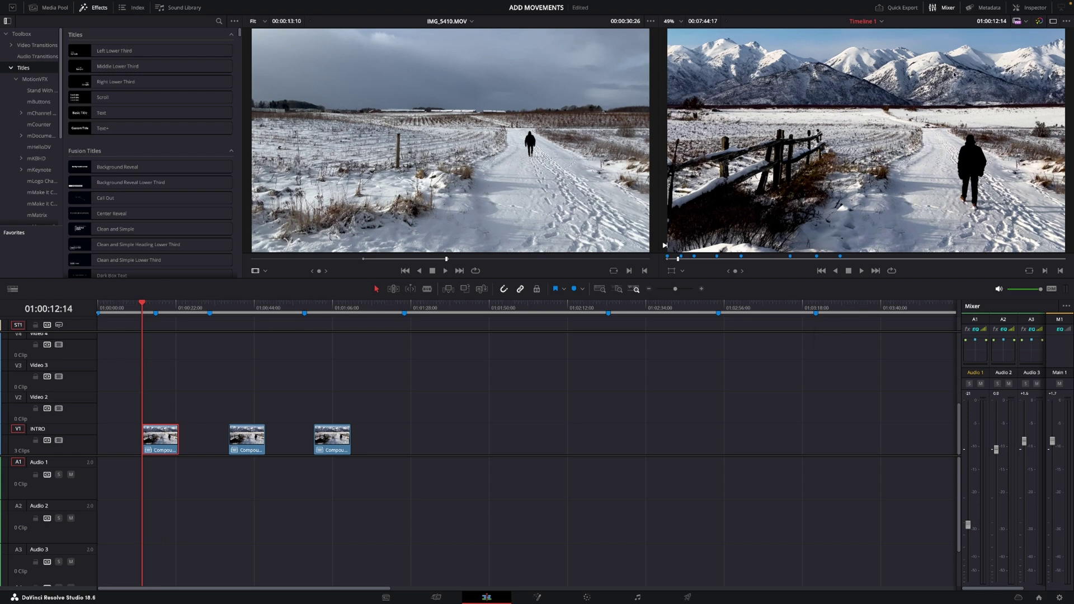
- Keyframe the first clip's Transform from its start to about 1.18 zoom on its last frame, then return to preview
click(1035, 8)
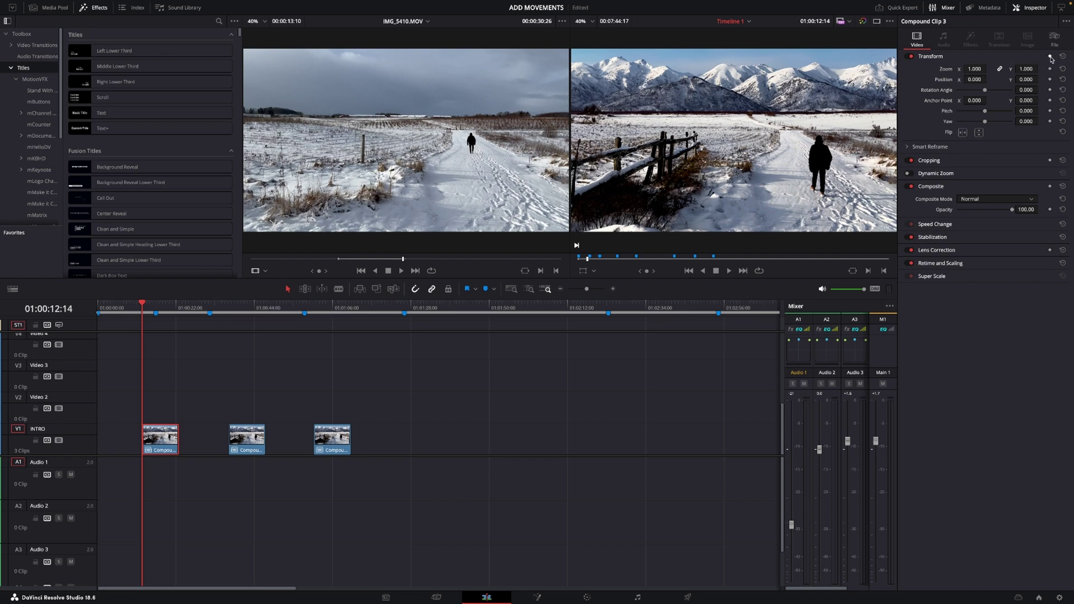
click(1050, 57)
drag(161, 314, 172, 315)
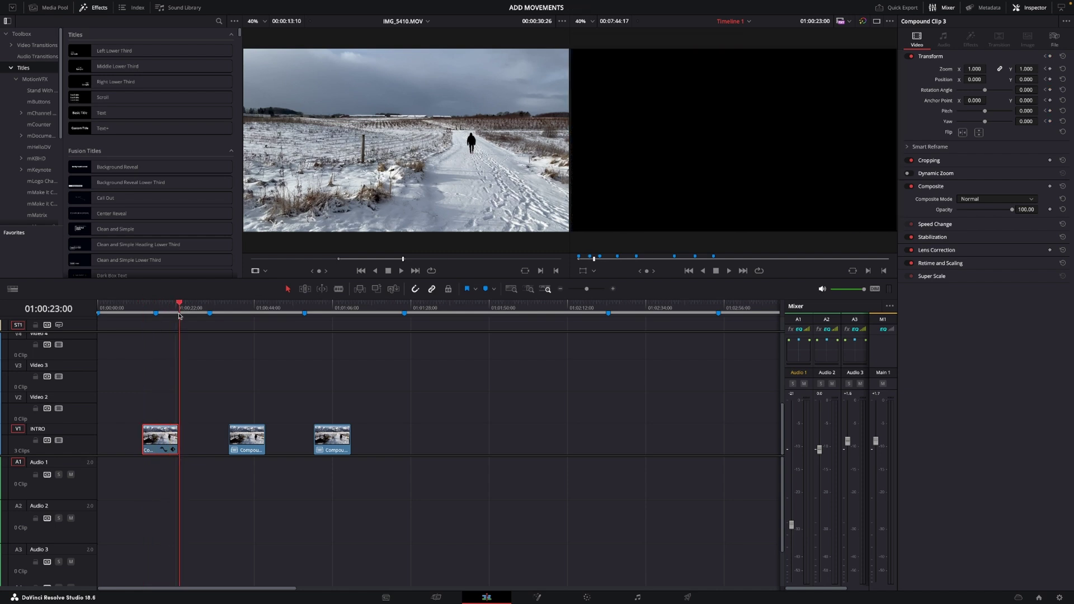
key(Left)
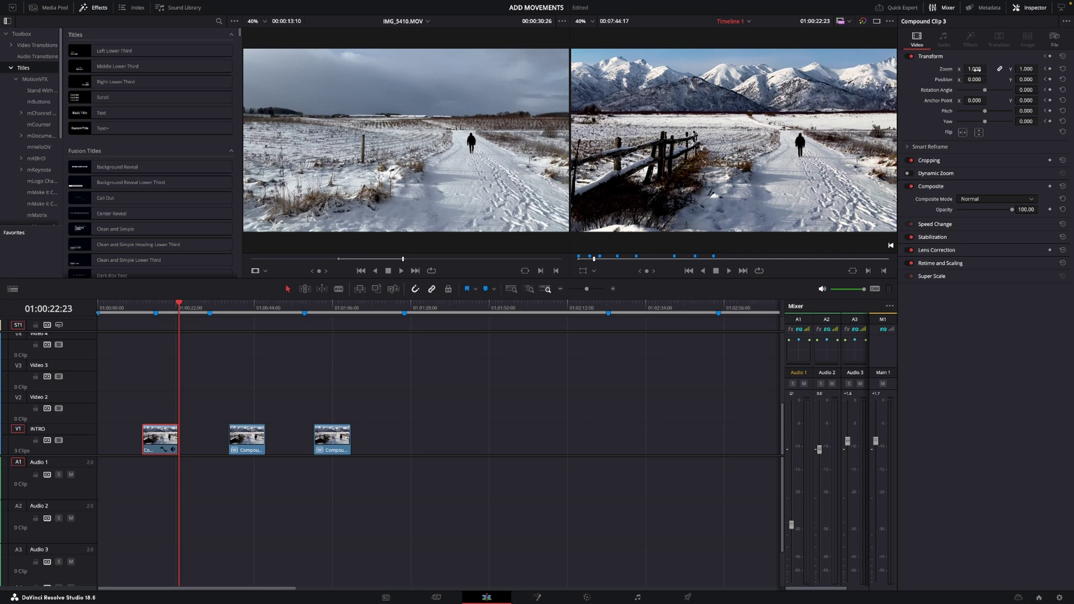
mouse_move(976, 70)
mouse_down()
mouse_move(989, 69)
mouse_move(945, 80)
mouse_up()
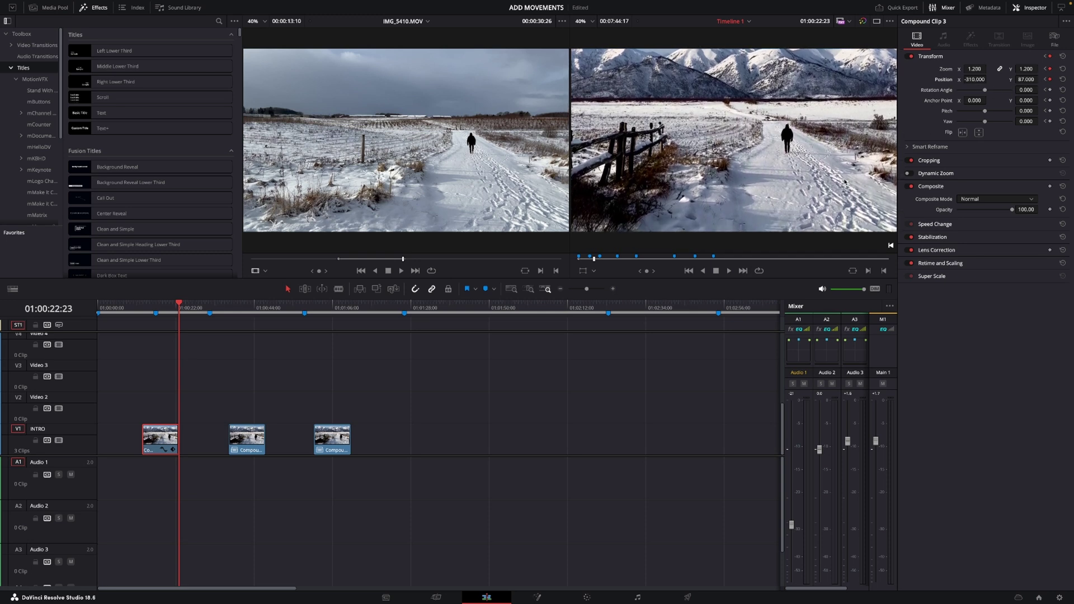
click(145, 308)
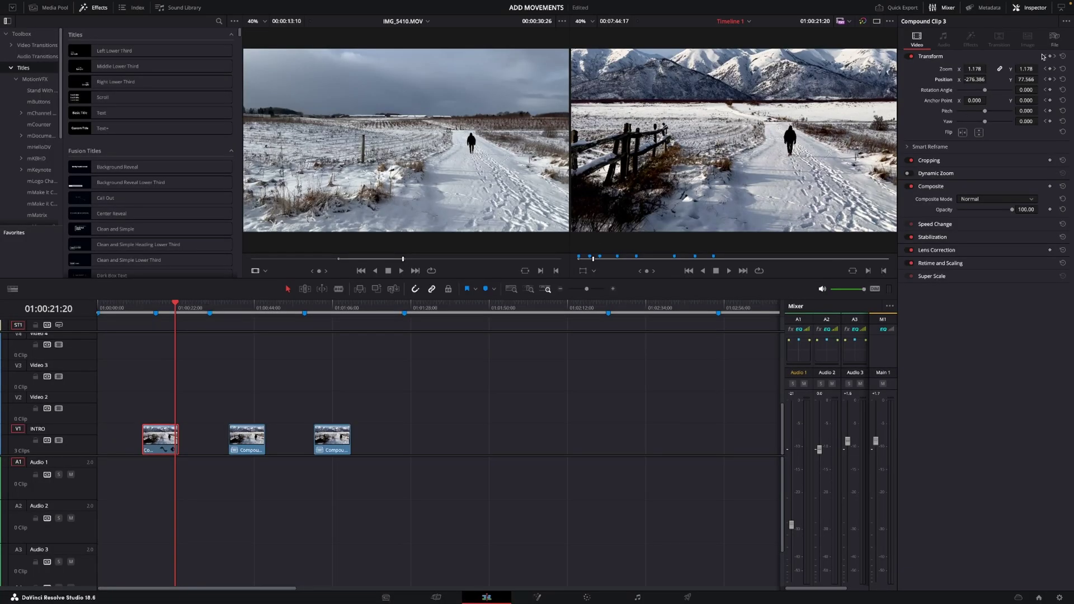
- Reset the first clip's Transform and place an Adjustment Clip on Video 2 above it
click(1063, 56)
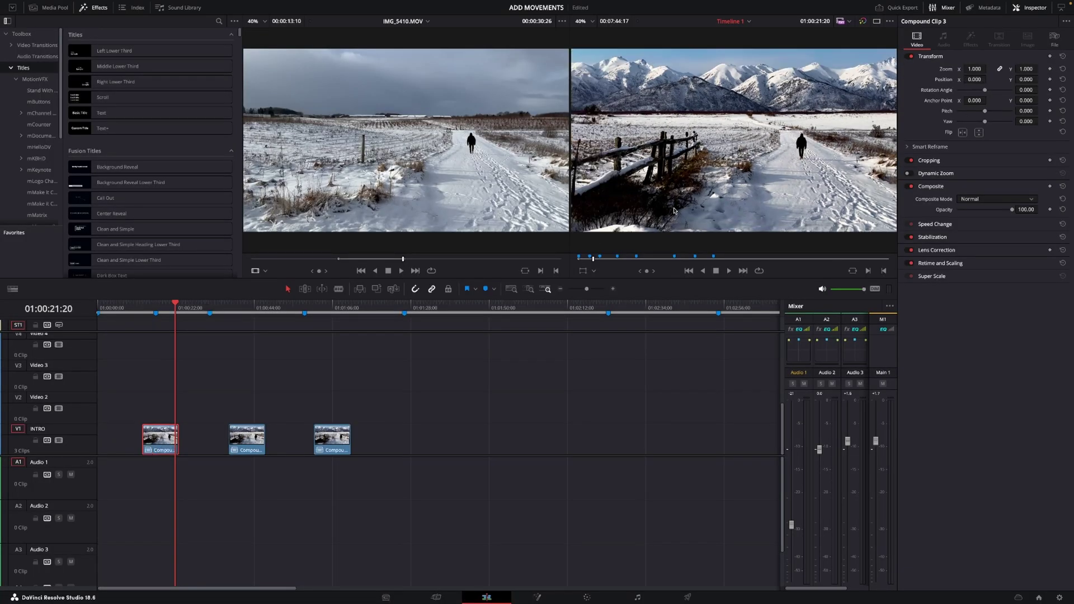
drag(154, 315, 150, 317)
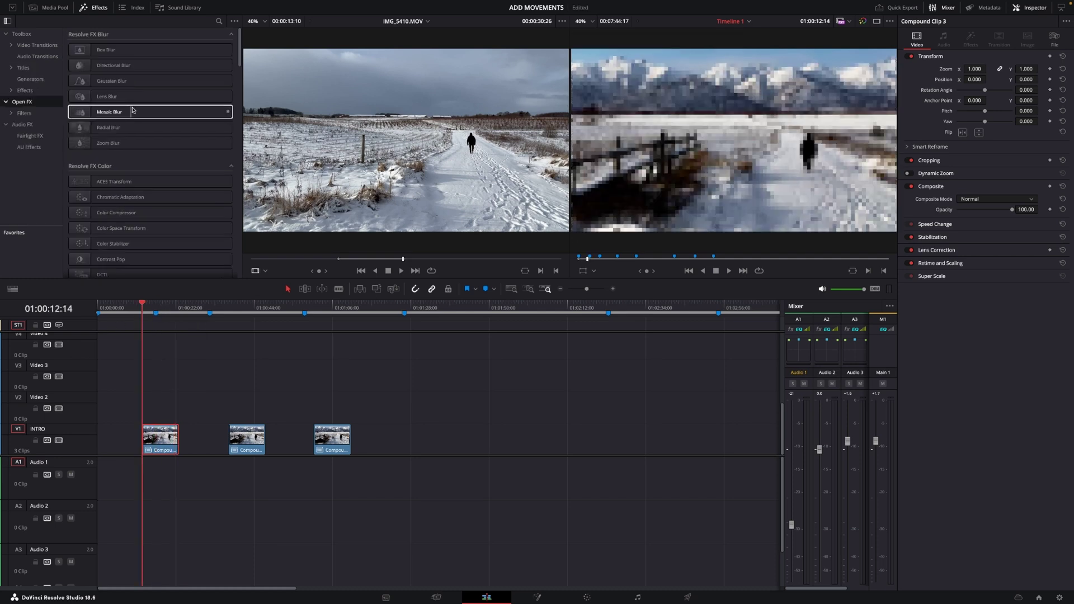
click(25, 90)
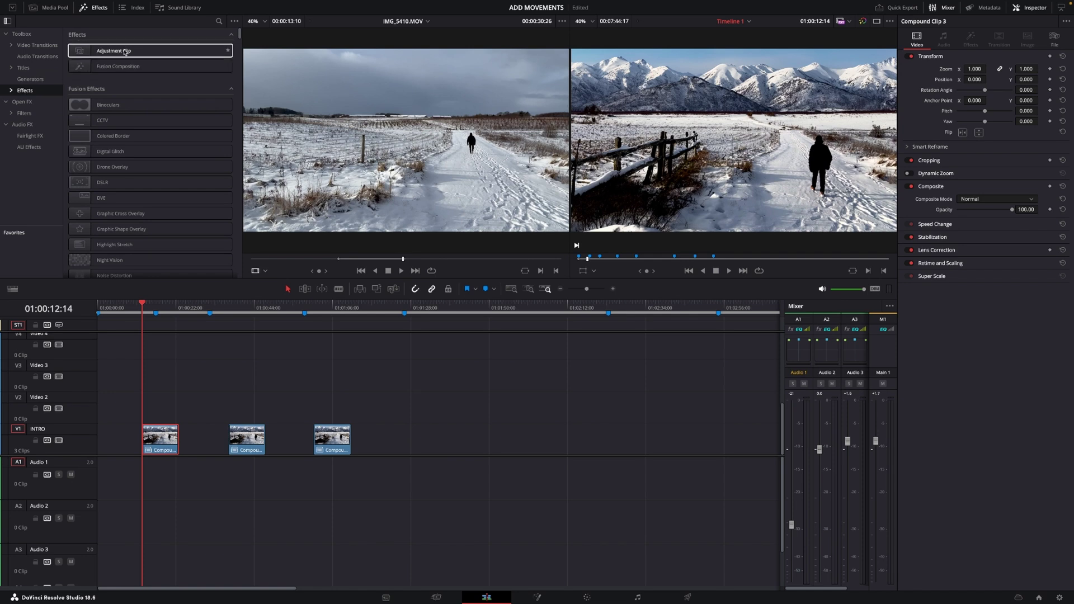
drag(118, 53, 178, 401)
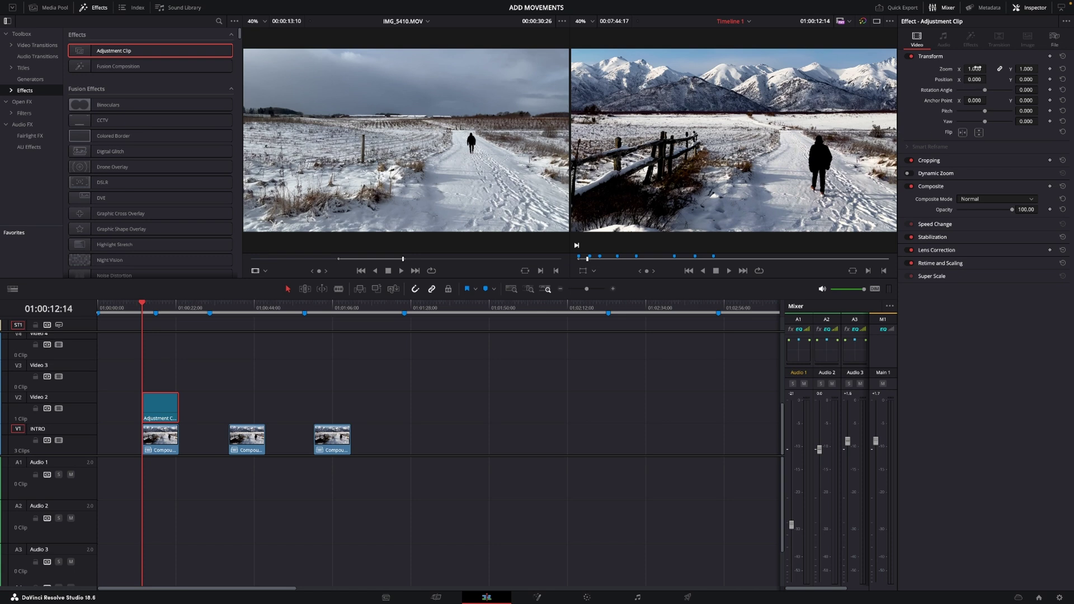
- Zoom the adjustment clip to 1.440, set a starting Transform keyframe and move to the clip's last frame
drag(976, 69, 1041, 79)
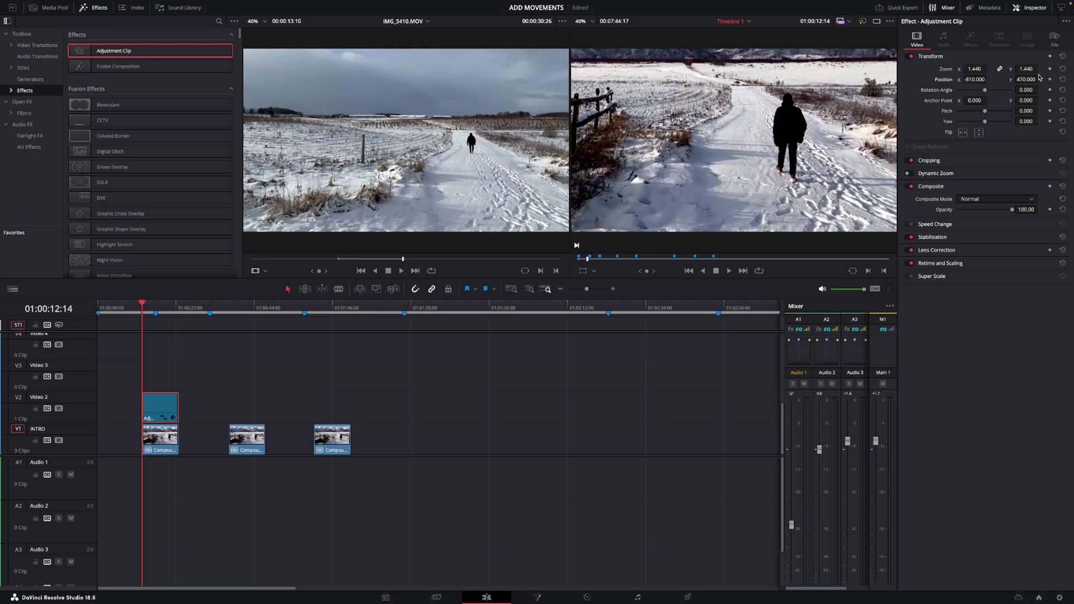
click(1050, 57)
drag(146, 308, 179, 308)
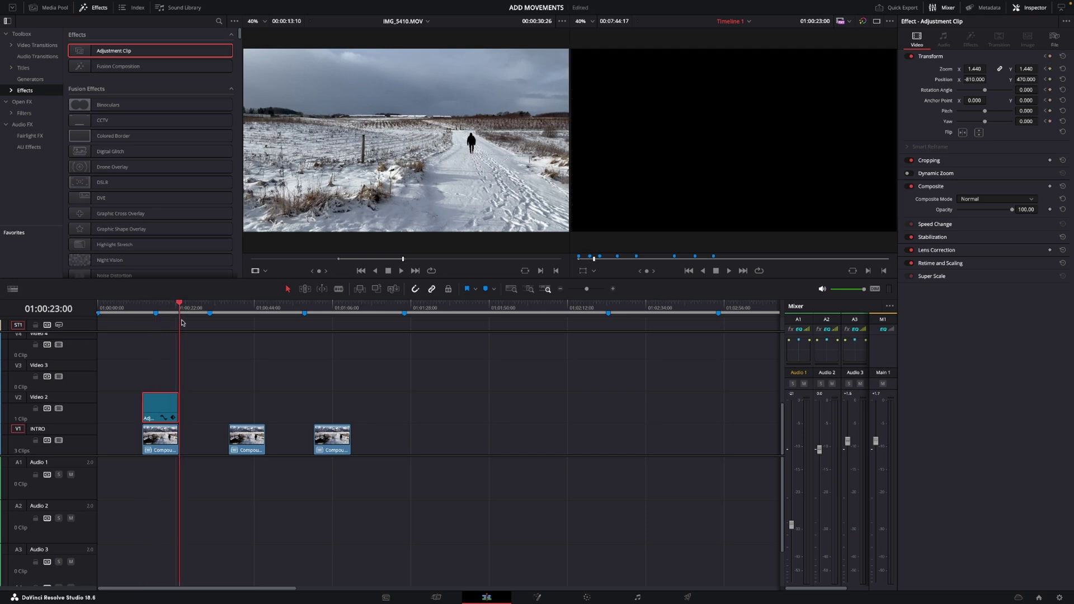
key(Left)
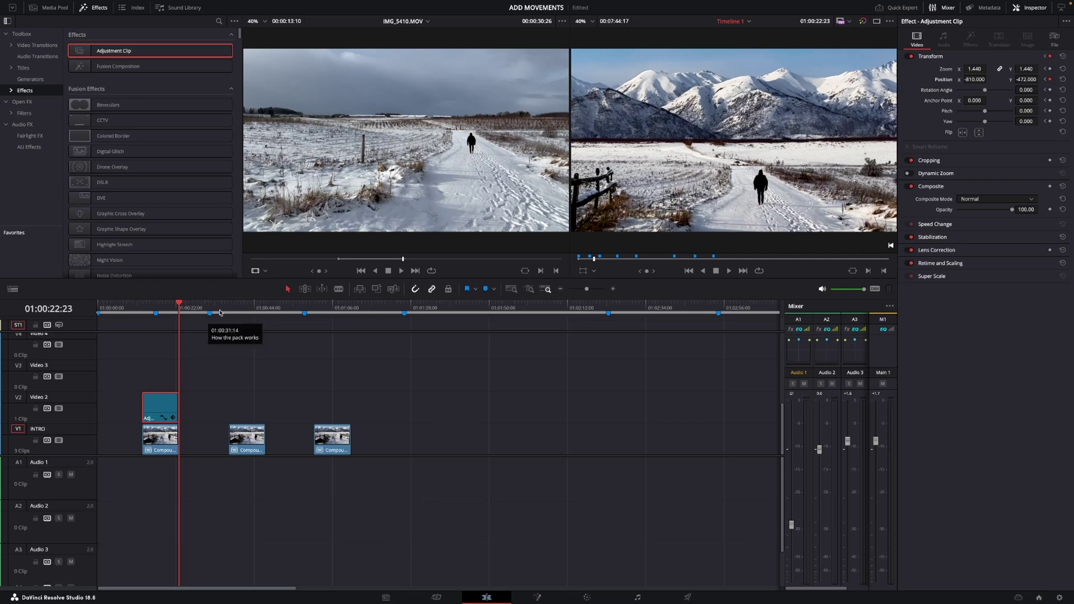
- Put the playhead on the second clip and turn on its Dynamic Zoom
click(237, 308)
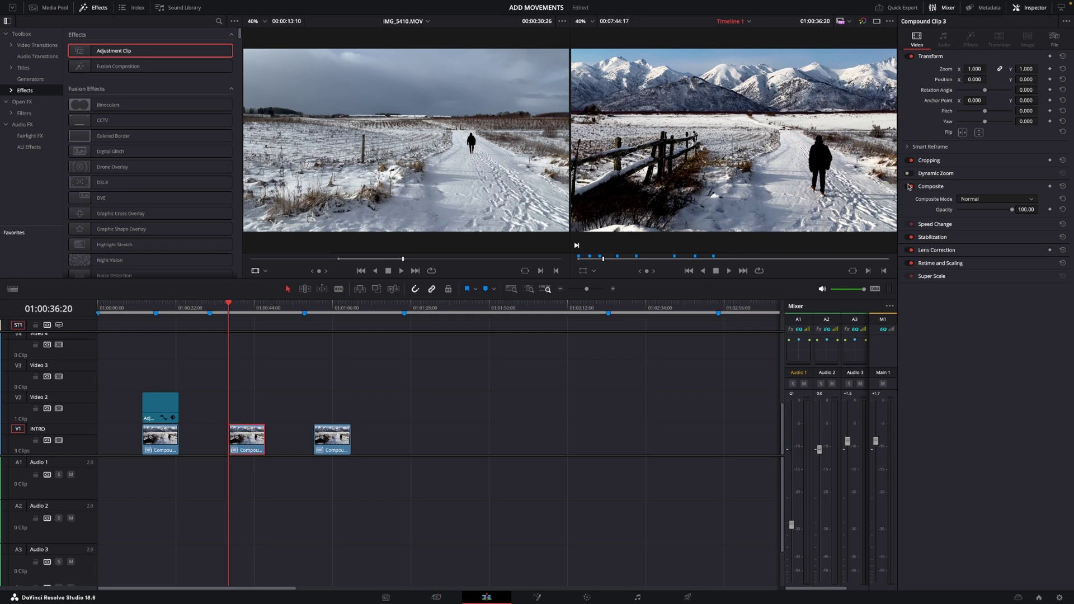
click(910, 174)
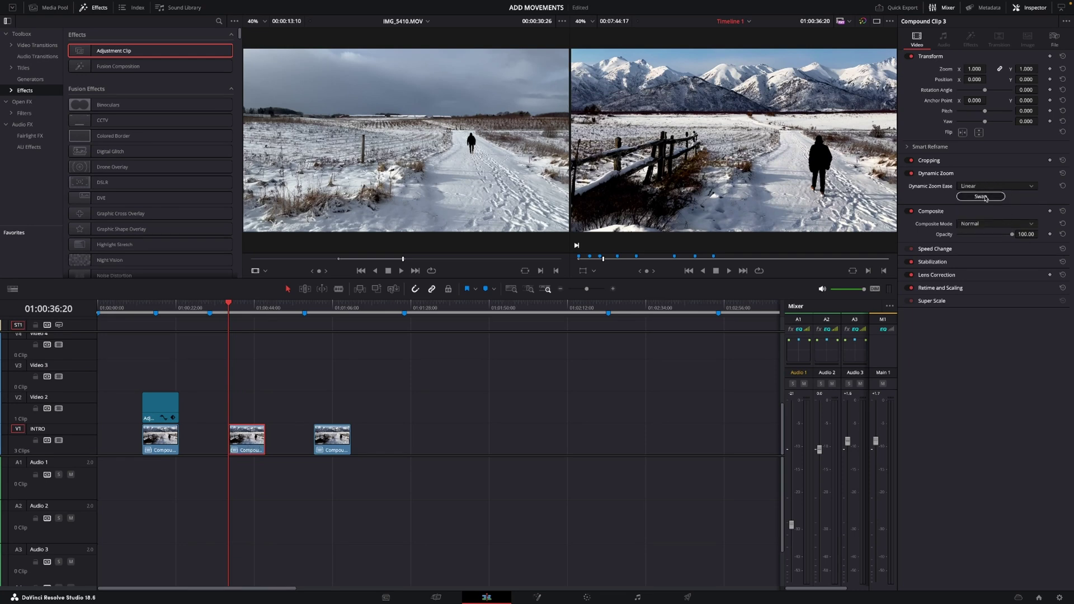
- Swap the Dynamic Zoom start and end framing and show the Dynamic Zoom overlay in the viewer
click(985, 196)
scroll(676, 199, down, 1)
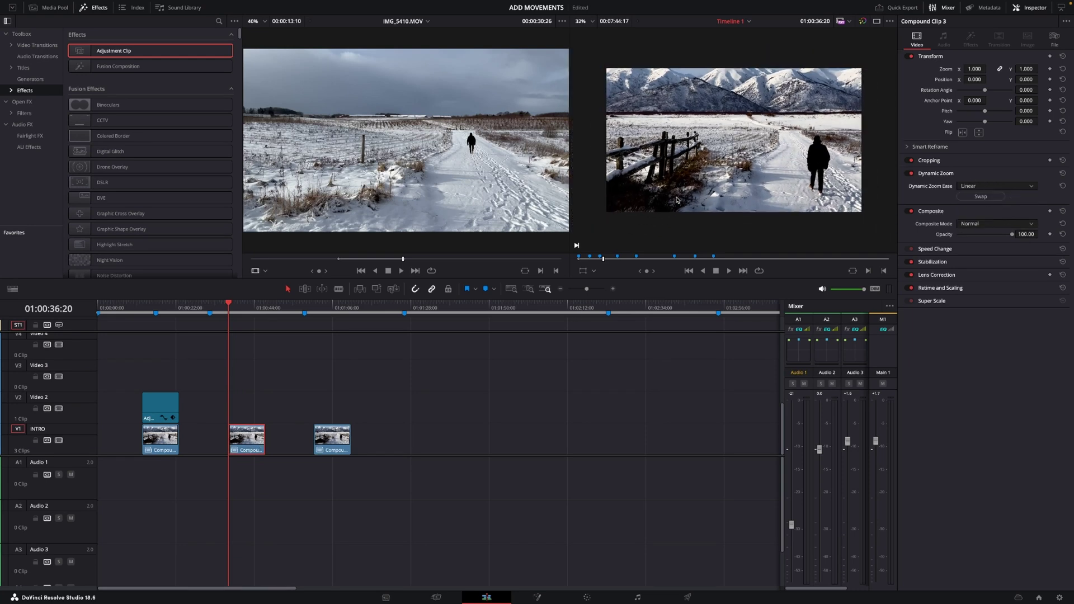
click(593, 273)
click(593, 271)
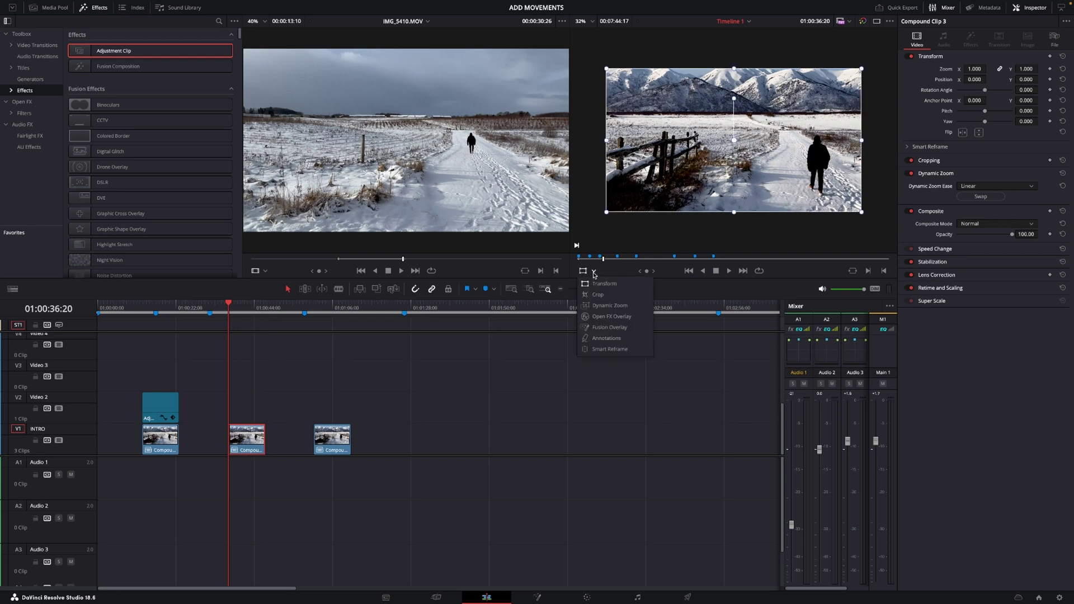
click(600, 307)
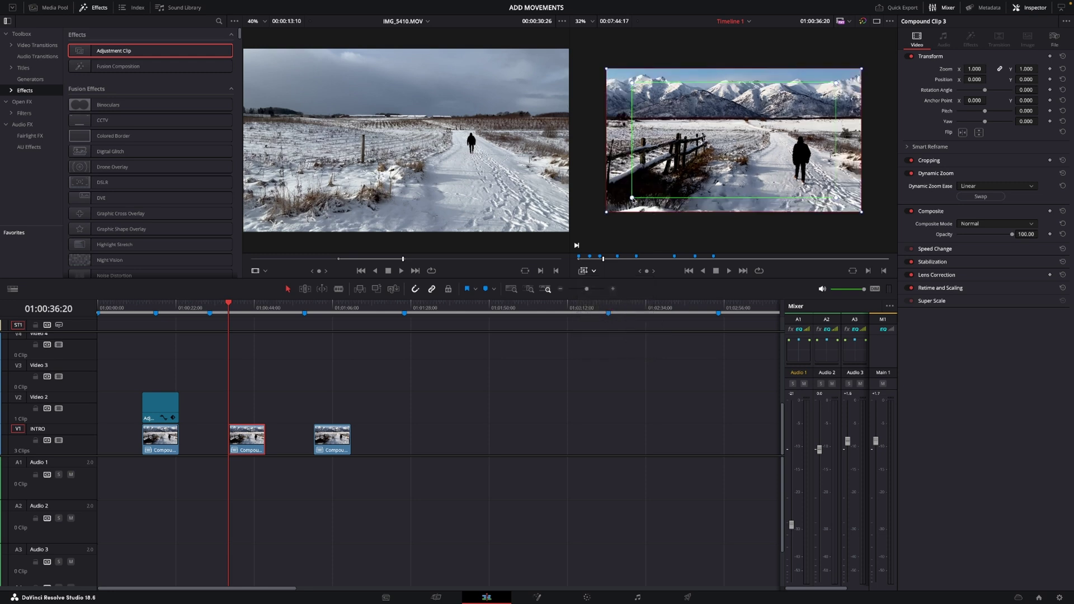
- Shrink the red end frame and shift it toward the walker, then enlarge the green start frame
drag(608, 214, 660, 182)
drag(692, 146, 721, 149)
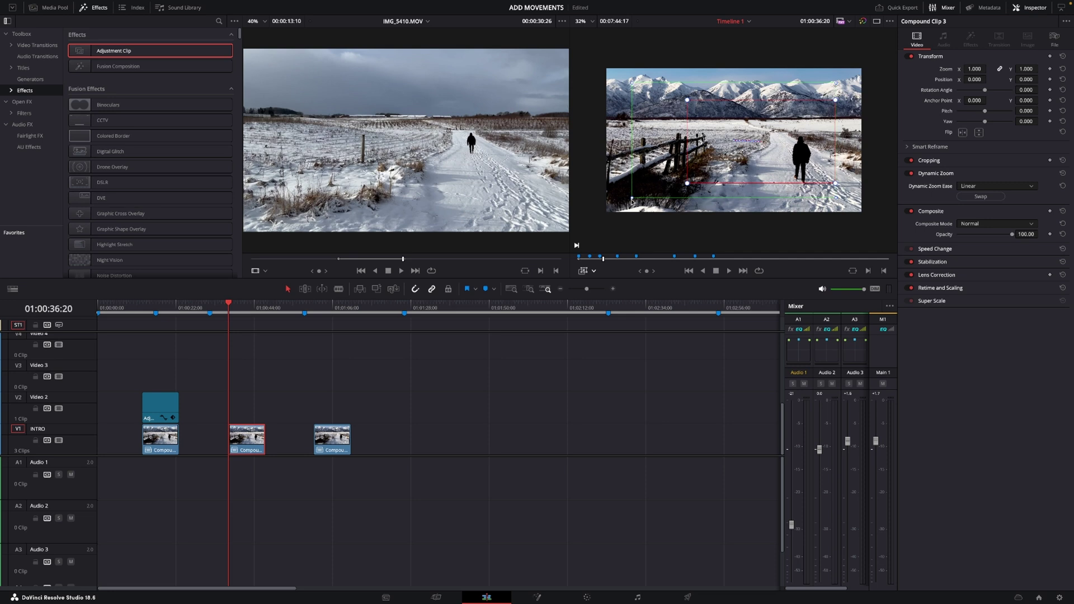
drag(632, 202, 616, 208)
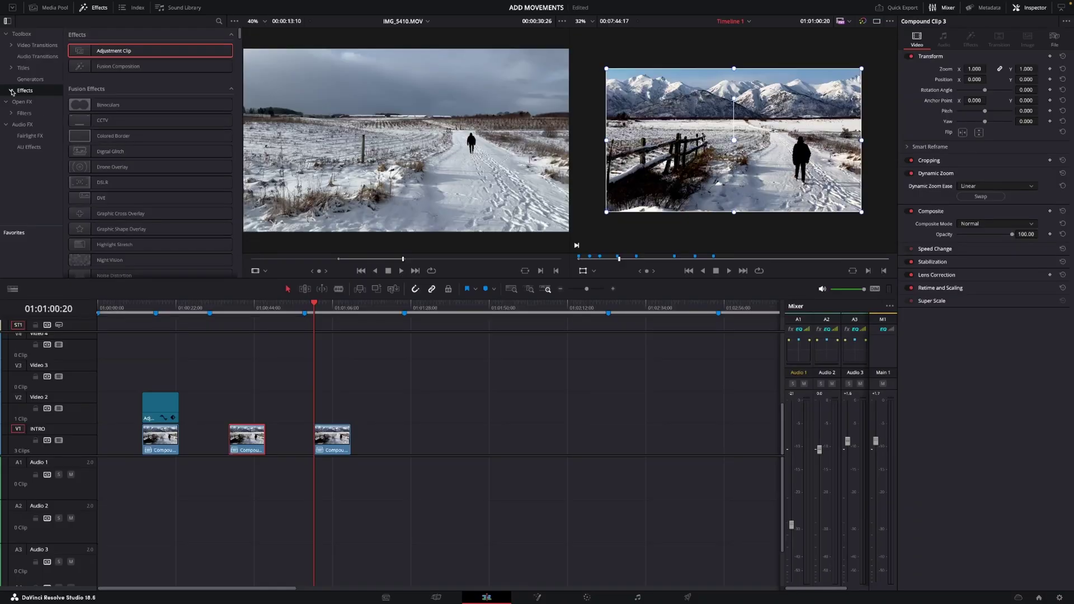
- Apply the MotionVFX mCamRig effect to the third snow-walk clip and preview it
click(12, 90)
click(22, 102)
click(16, 102)
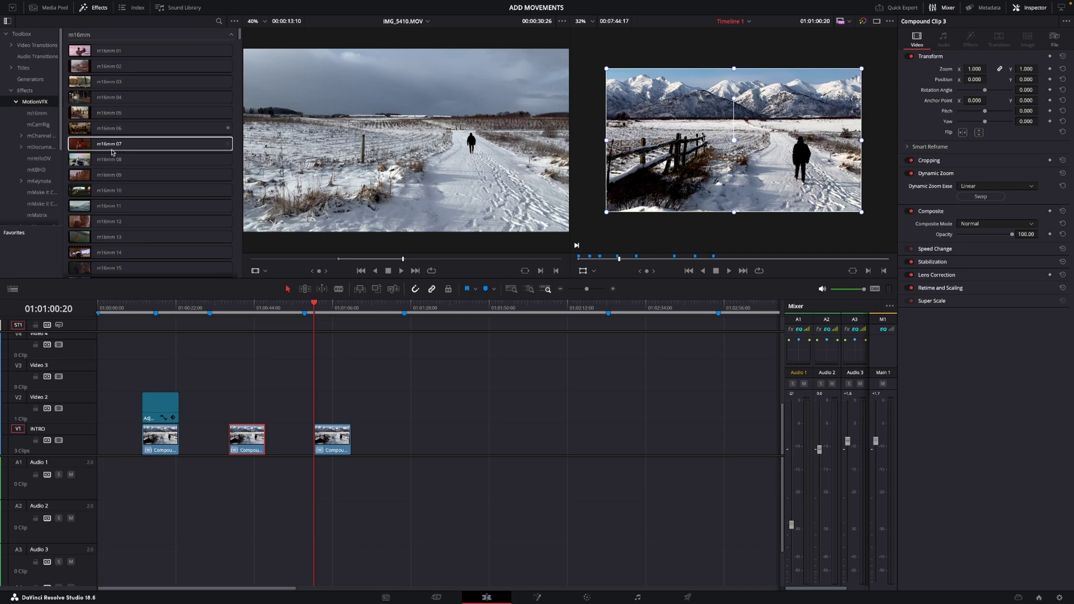
scroll(115, 153, down, 8)
click(106, 102)
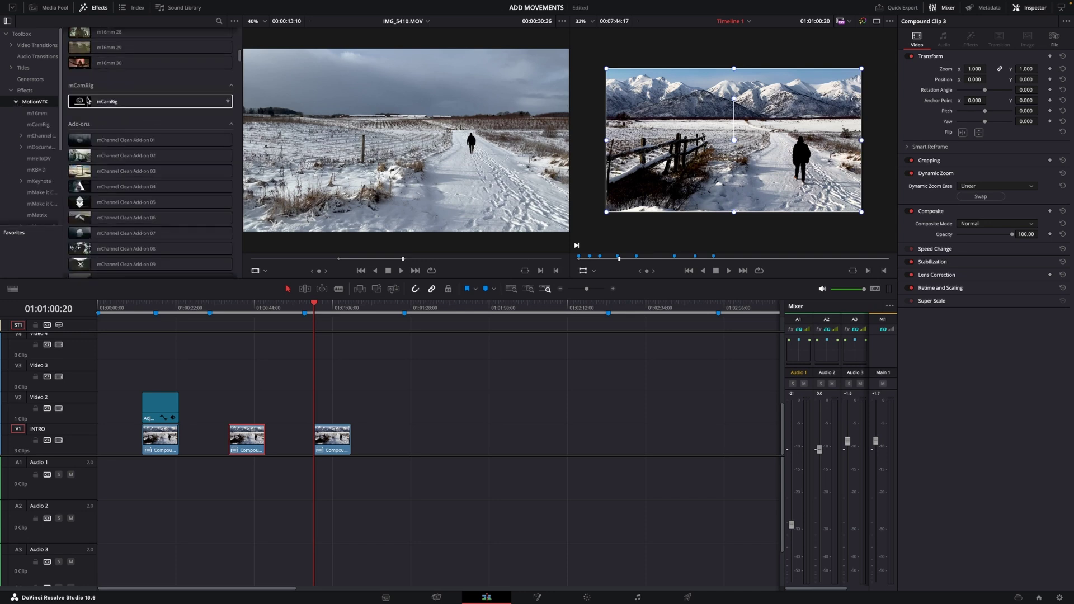
drag(106, 101, 328, 433)
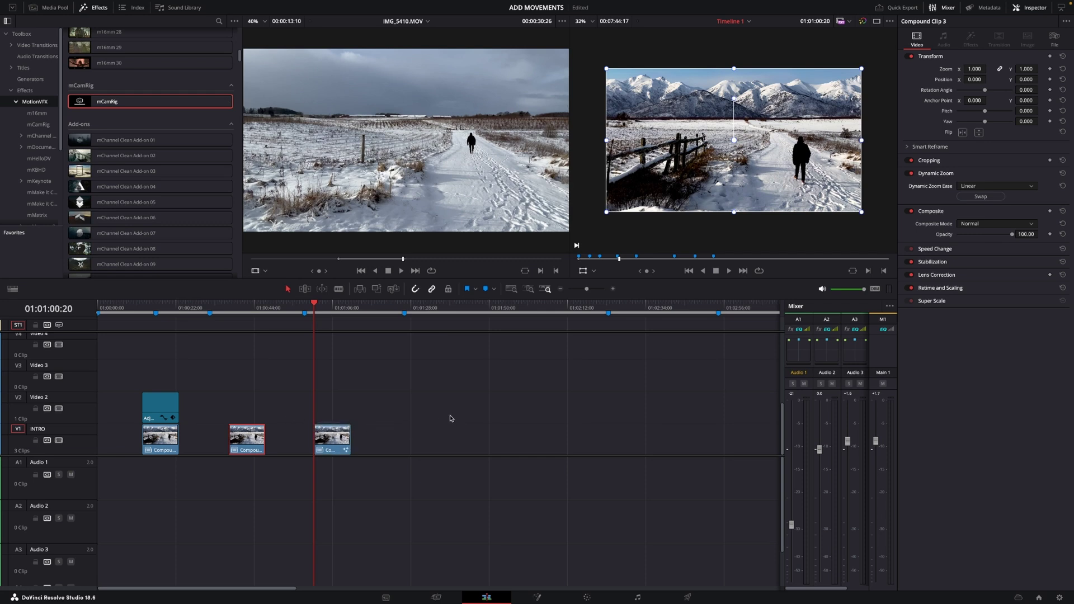
key(space)
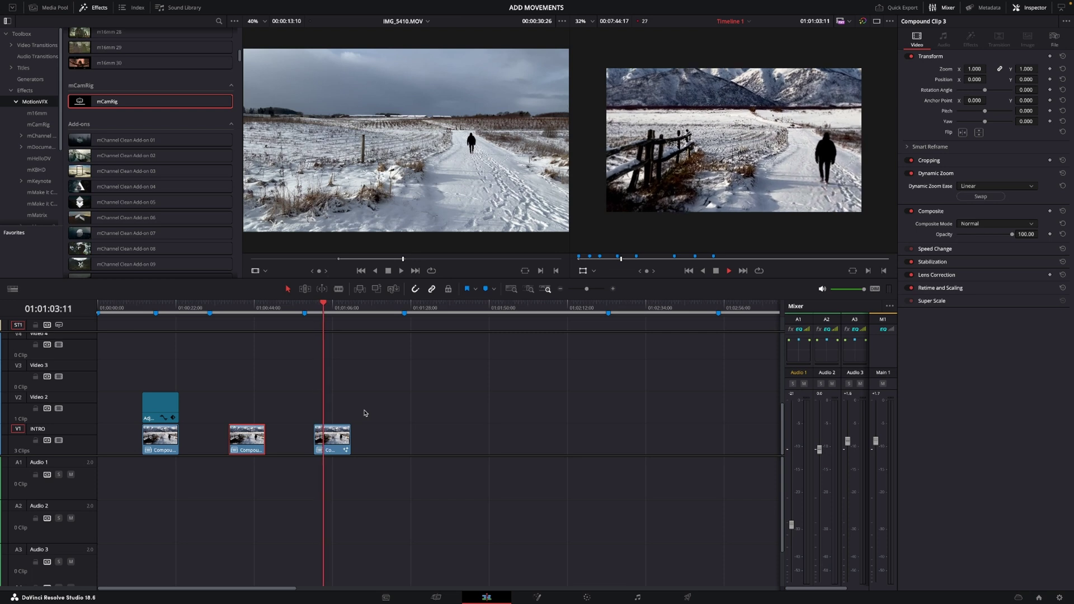
key(space)
- In the third clip's mCamRig Camera Controls, shift Zoom Pivot X toward the walker, to 0.825
click(343, 442)
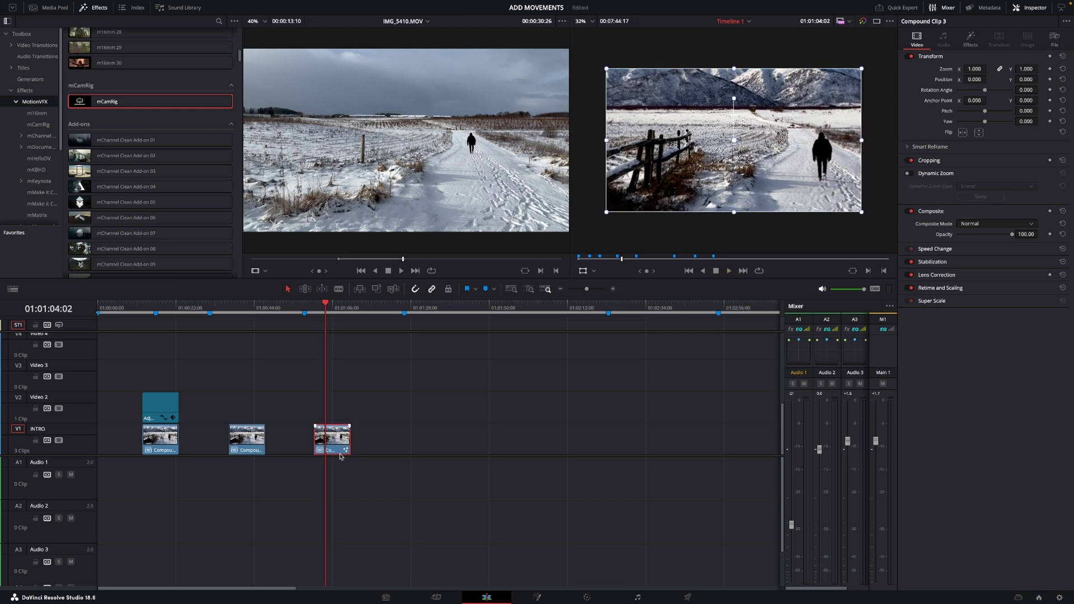
click(967, 48)
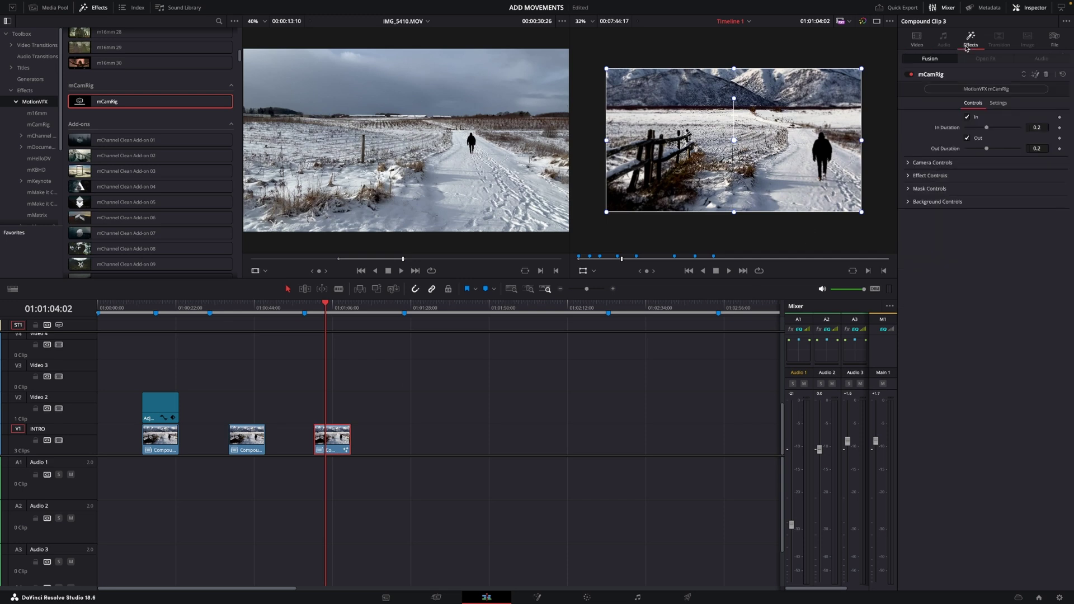
click(910, 164)
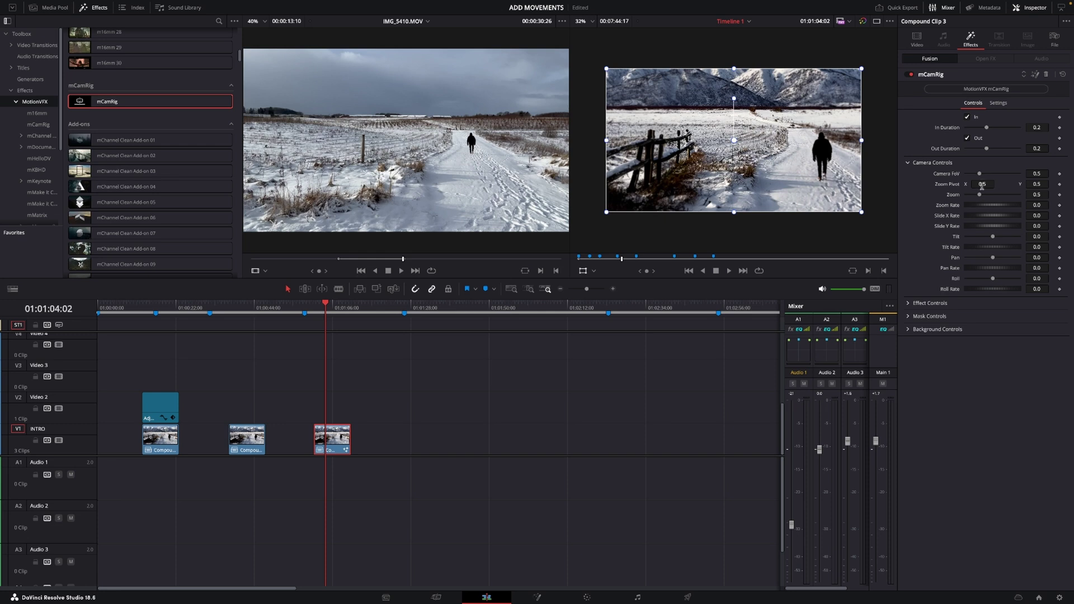
mouse_move(982, 184)
mouse_down()
mouse_move(1001, 184)
mouse_move(994, 197)
mouse_move(983, 184)
mouse_move(1001, 184)
mouse_up()
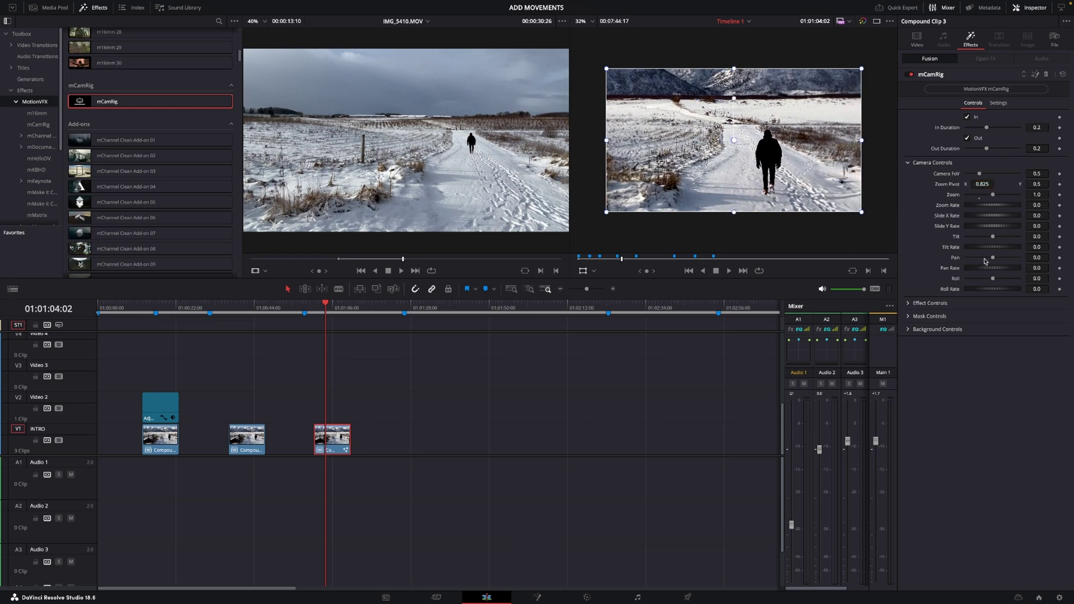
- Switch off mCamRig's Sharpen, Prism and Gaussian Blur, then preview the third clip
click(907, 304)
click(967, 315)
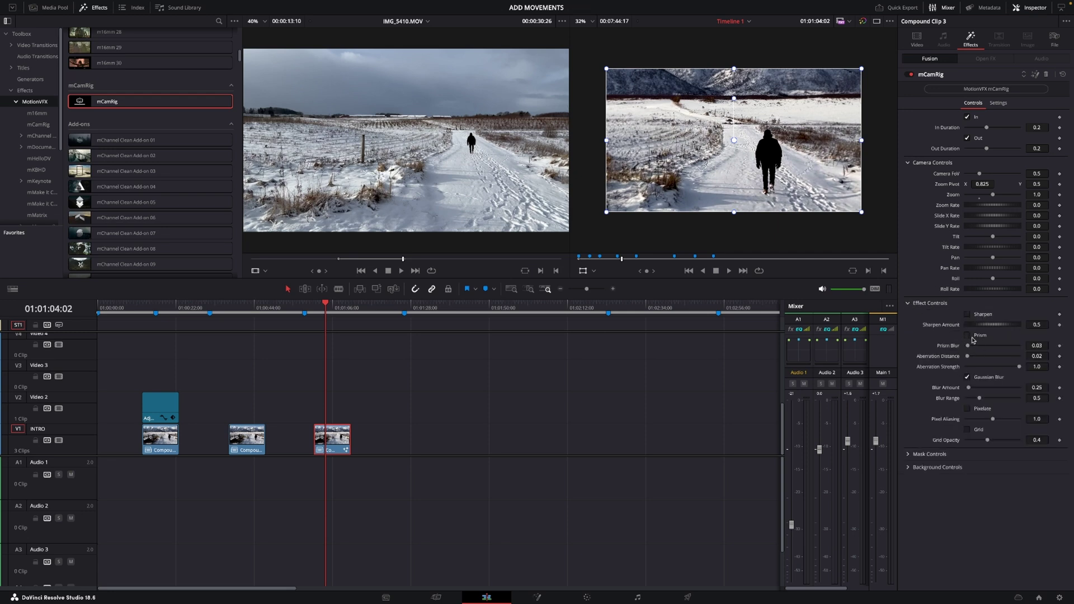
click(968, 336)
click(967, 377)
key(space)
click(313, 307)
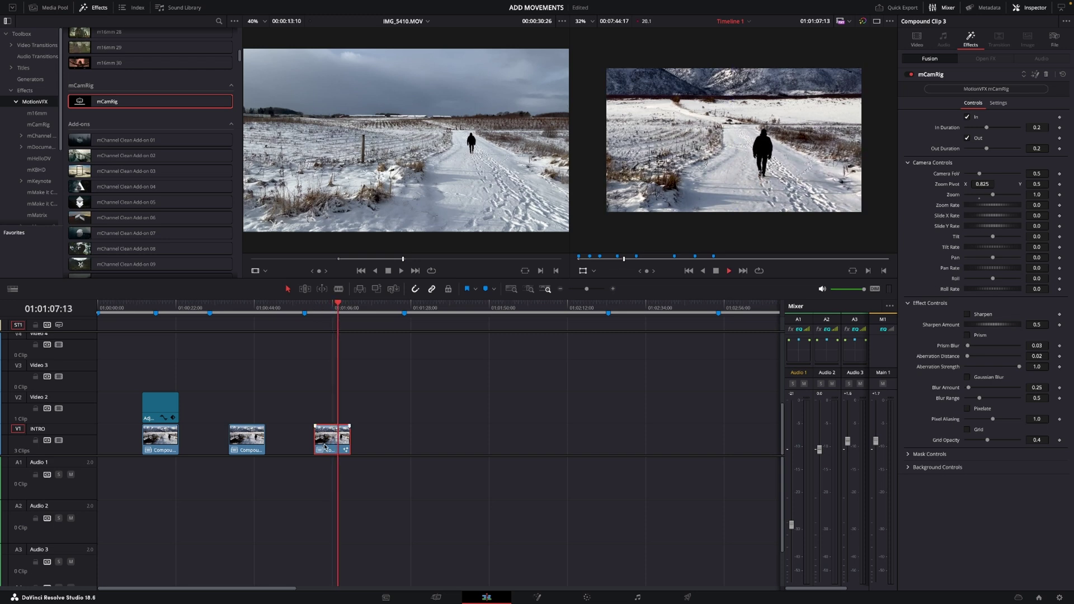
- Search OpenFX for 'cam' and apply Camera Shake to the third clip
key(space)
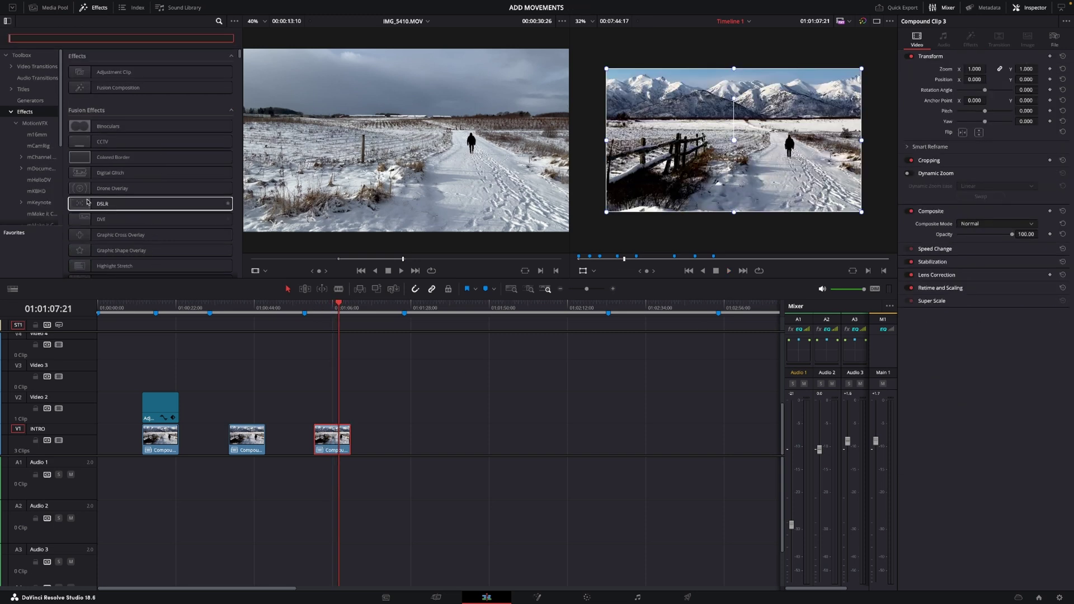
scroll(34, 157, down, 5)
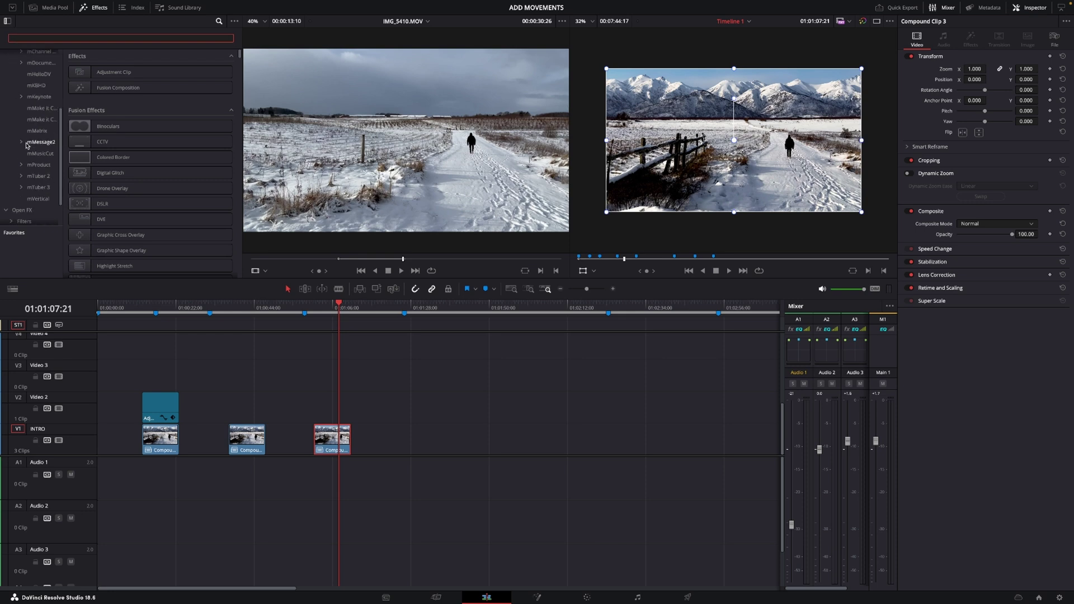
click(25, 176)
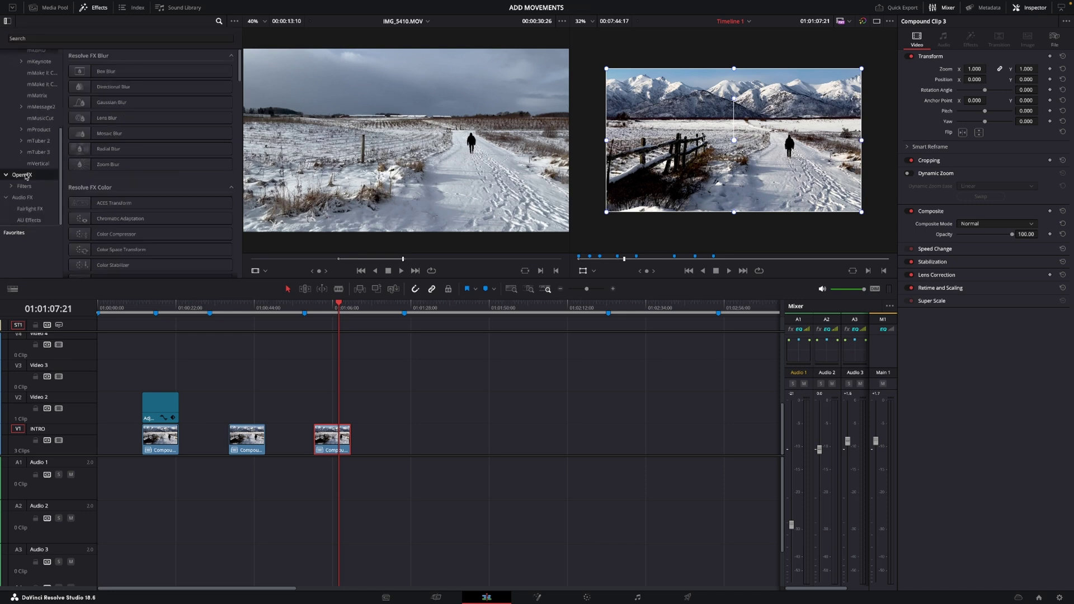
click(64, 38)
text(cam)
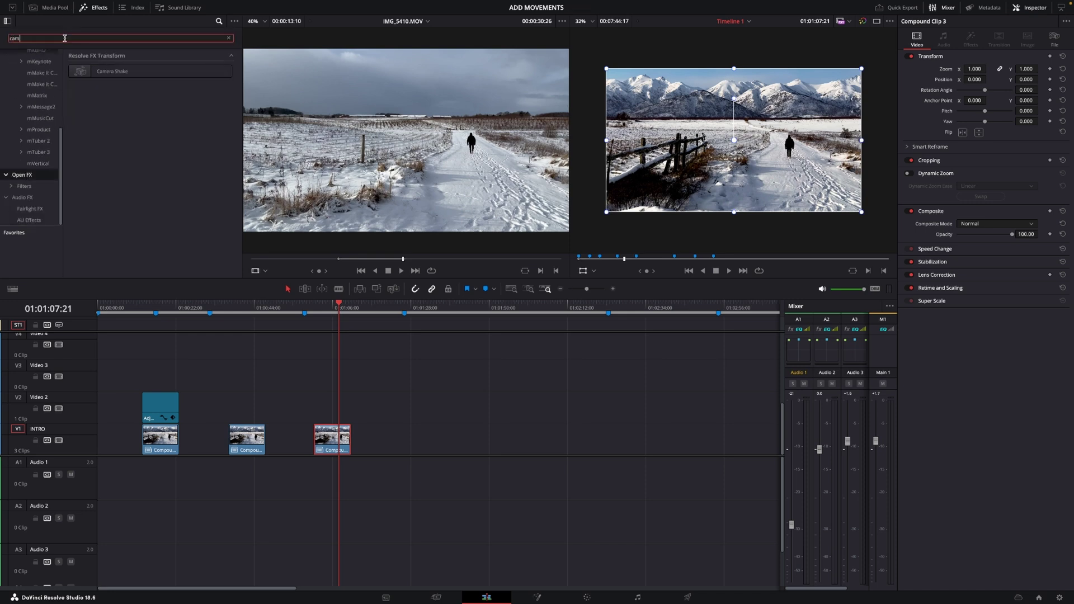
drag(112, 71, 328, 432)
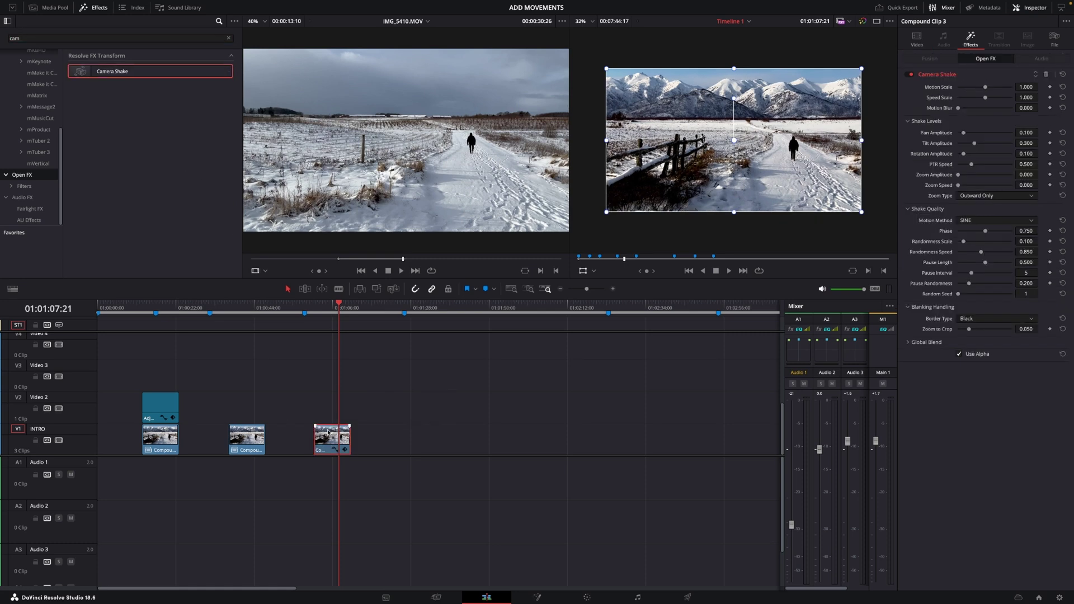
- Return to the start of the third clip and play it to preview the shake
click(323, 311)
drag(324, 307, 320, 308)
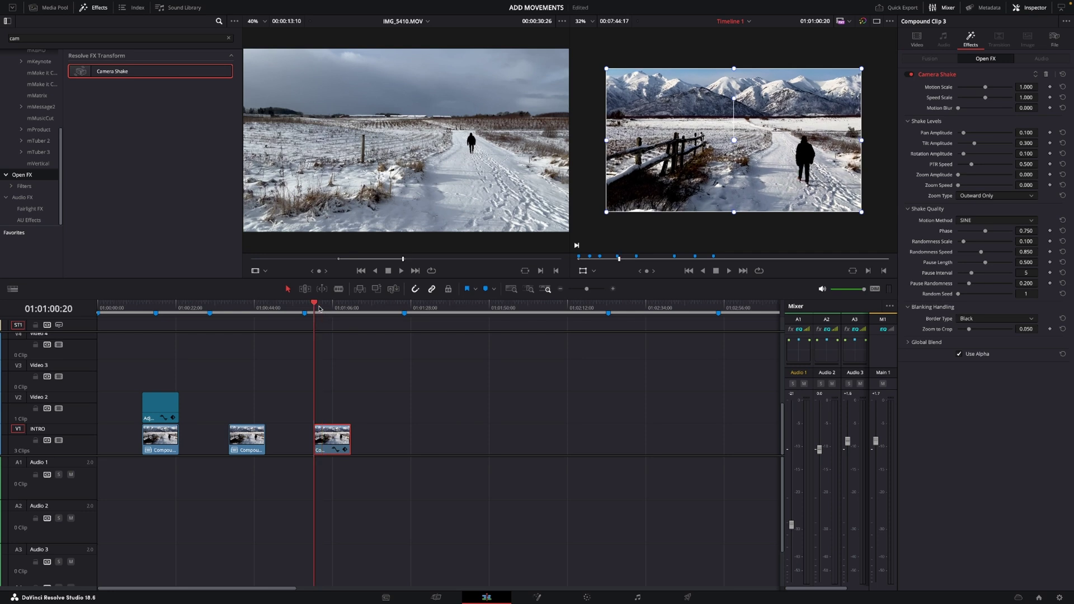
key(space)
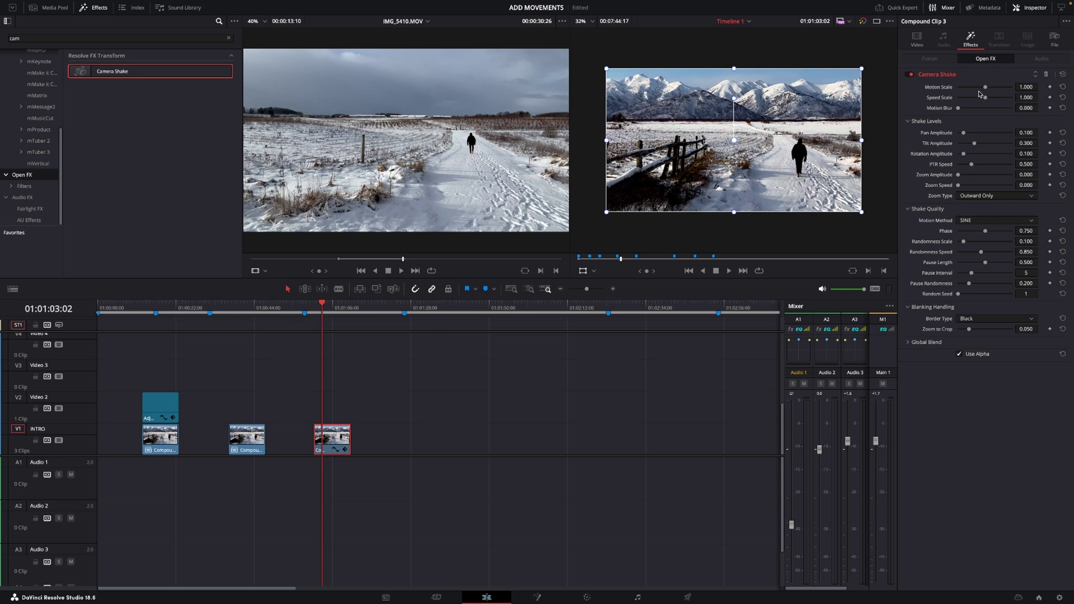
- Lower Camera Shake Motion Scale to 0.186 and Speed Scale to 0.078, then preview
drag(986, 90, 963, 92)
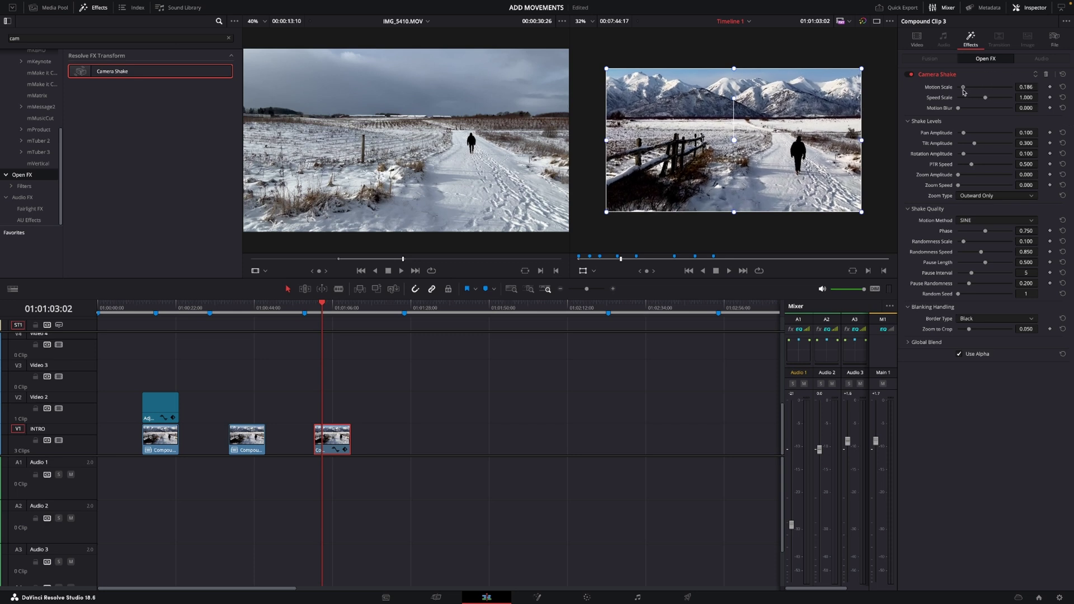
drag(985, 98, 969, 144)
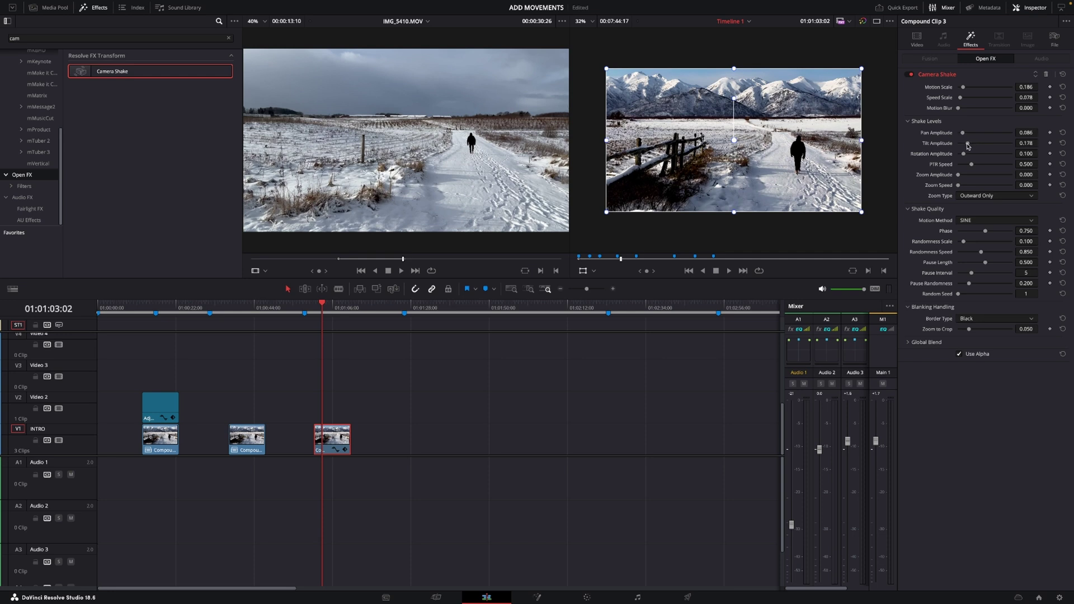
key(space)
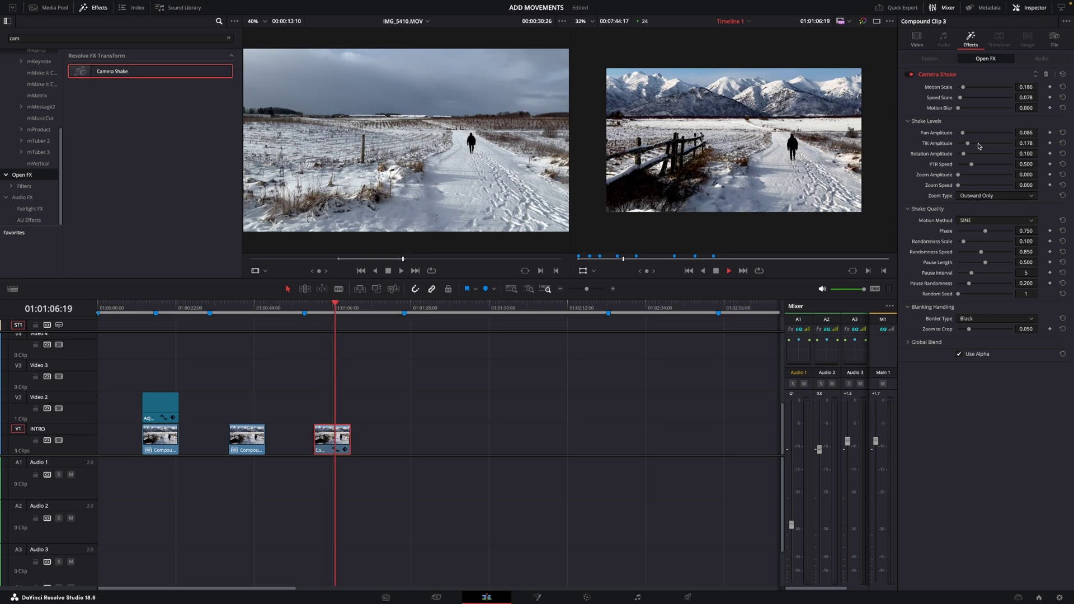
key(space)
- Raise the Camera Shake Pan Amplitude to 0.488, previewing after an interim 0.248
drag(963, 133, 977, 144)
key(space)
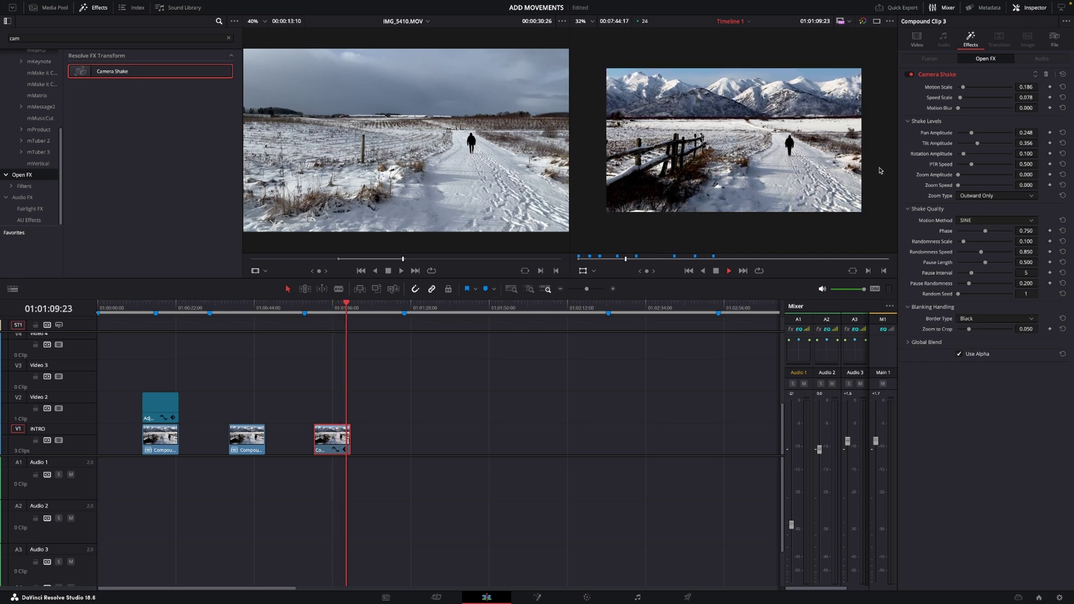
key(space)
drag(974, 134, 989, 145)
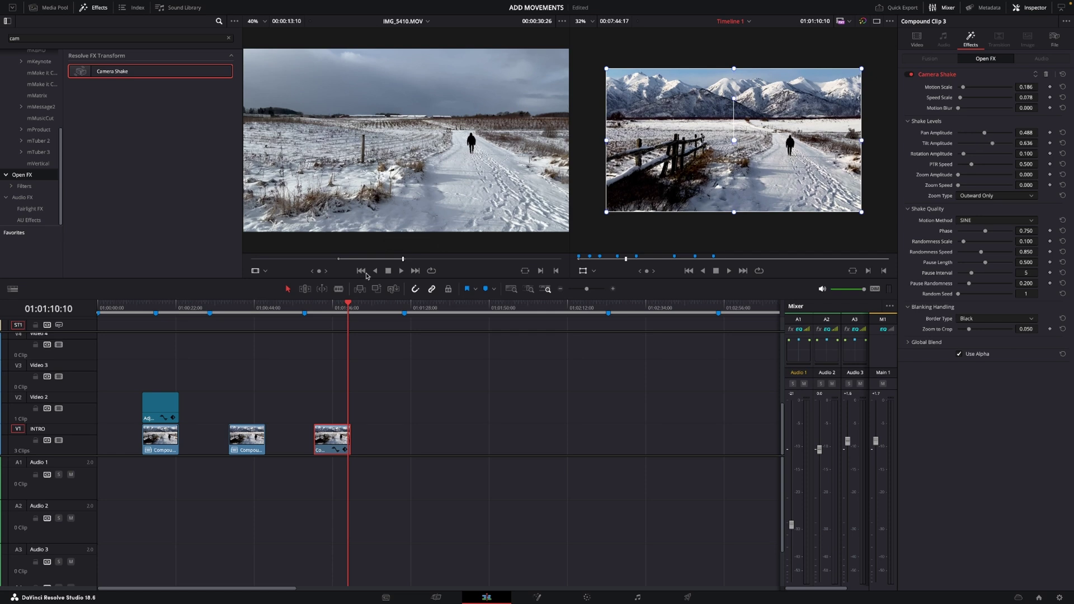